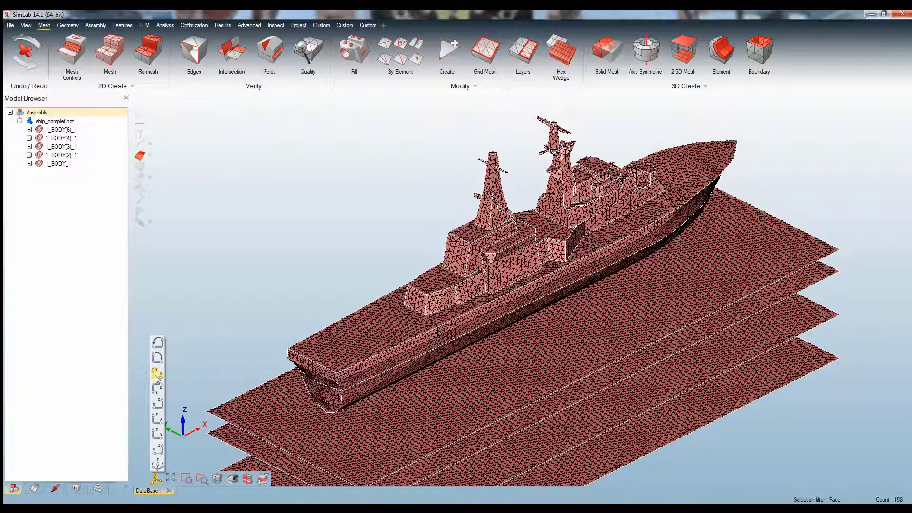
- Display the surface mesh elements of the imported ship and the panels beneath it in Flux3D
click(157, 381)
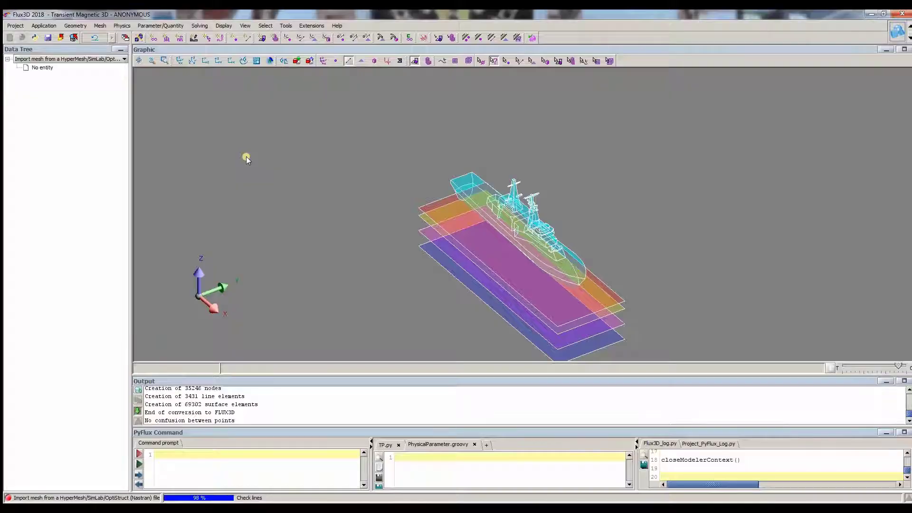
drag(533, 262, 481, 235)
click(400, 61)
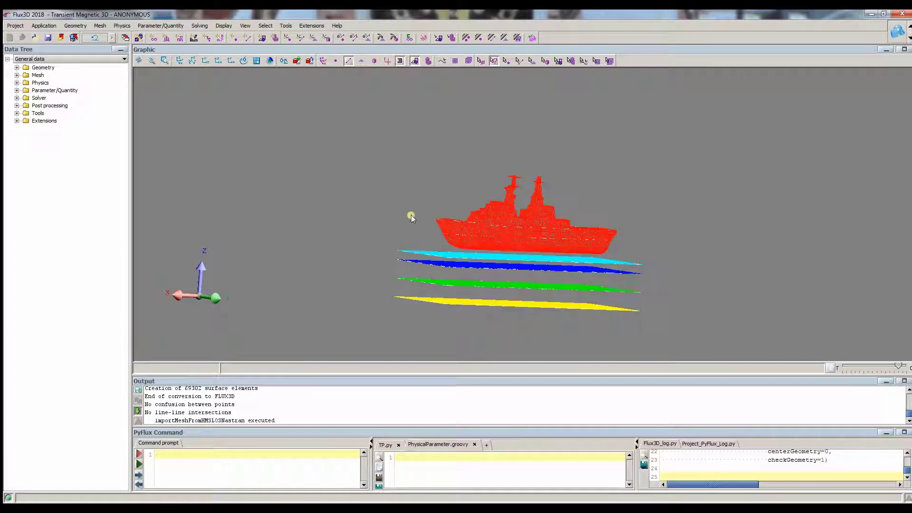
scroll(463, 261, up, 5)
scroll(464, 261, up, 2)
scroll(464, 258, down, 4)
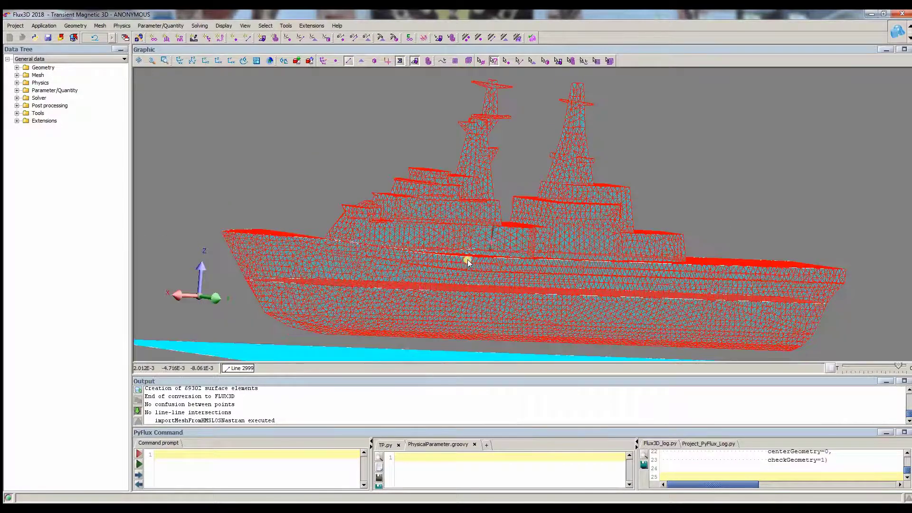
drag(465, 259, 551, 247)
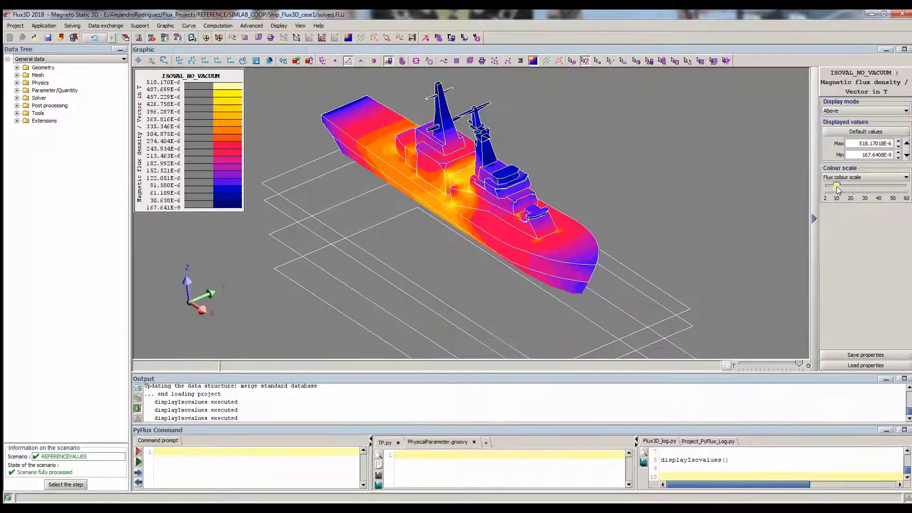
- Adjust the number of colour levels in the magnetic flux density isovalues, and inspect them on the ship and panels
drag(844, 186, 840, 187)
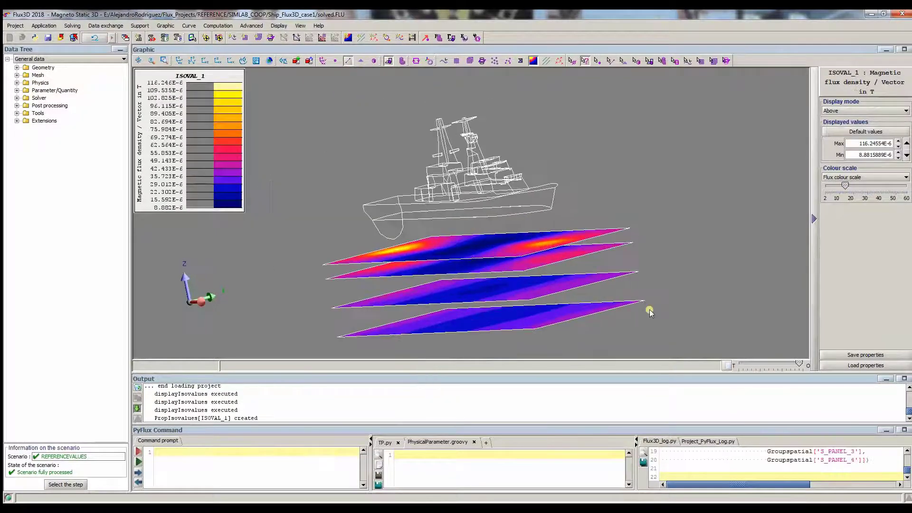
scroll(649, 310, up, 3)
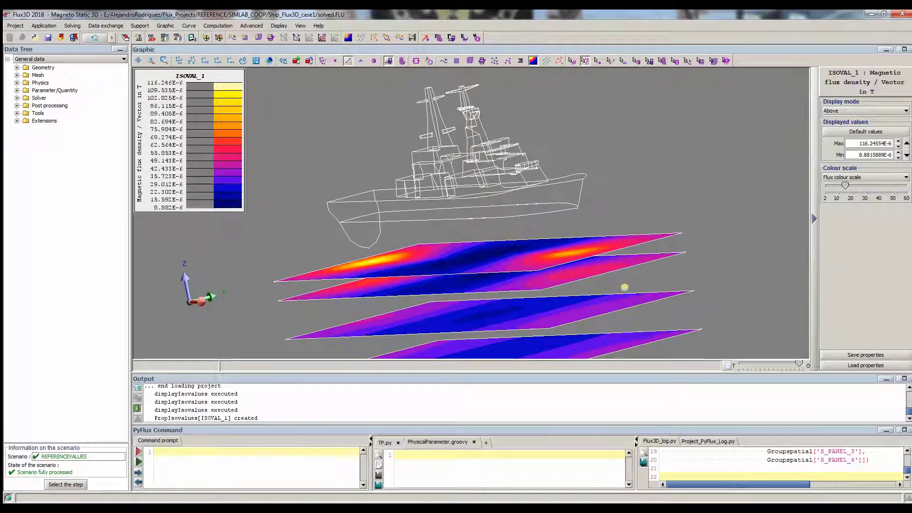
scroll(625, 287, up, 2)
drag(572, 325, 503, 327)
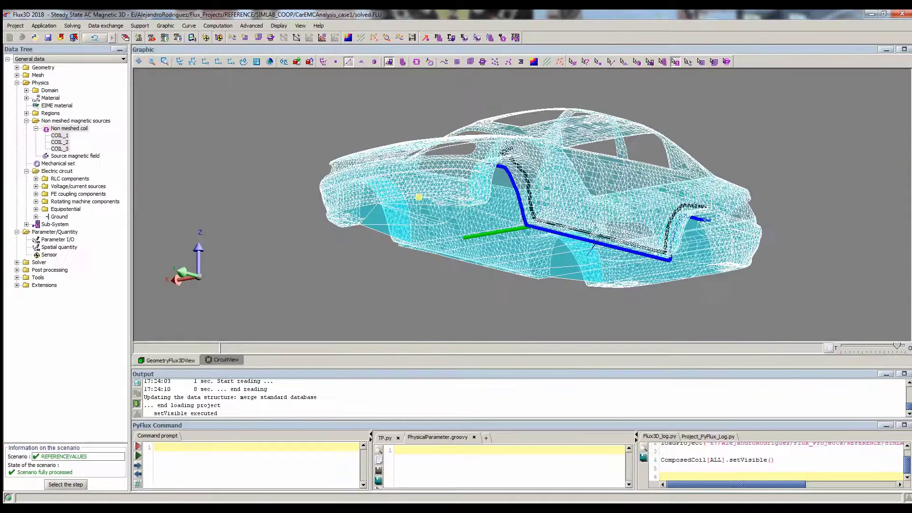
drag(419, 197, 402, 145)
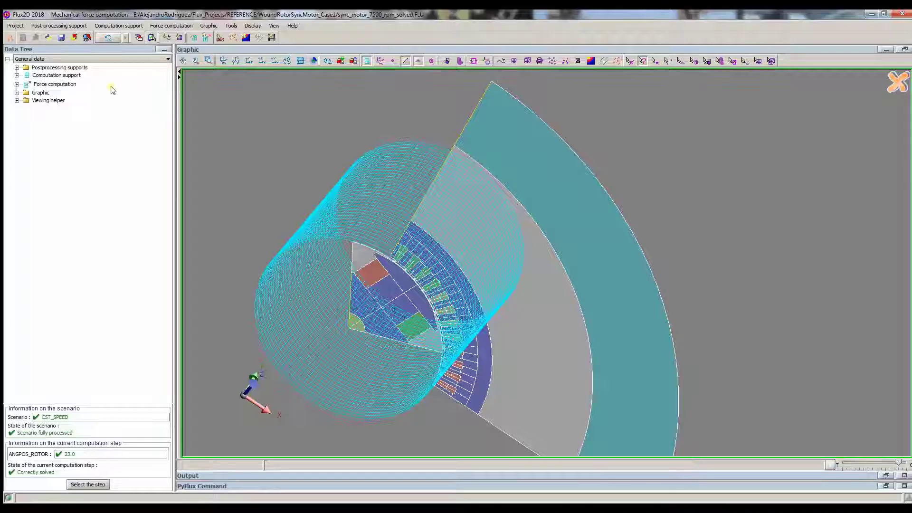
- Create force arrows at the current step from FORCESCOMPUTATION_1, using the resulting component, forces at nodes and displayed anchor points
click(16, 101)
click(17, 75)
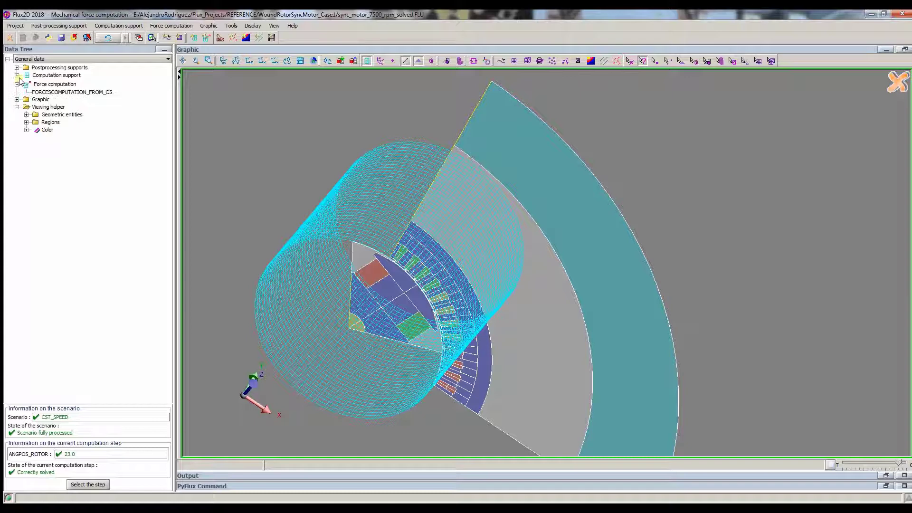
click(17, 91)
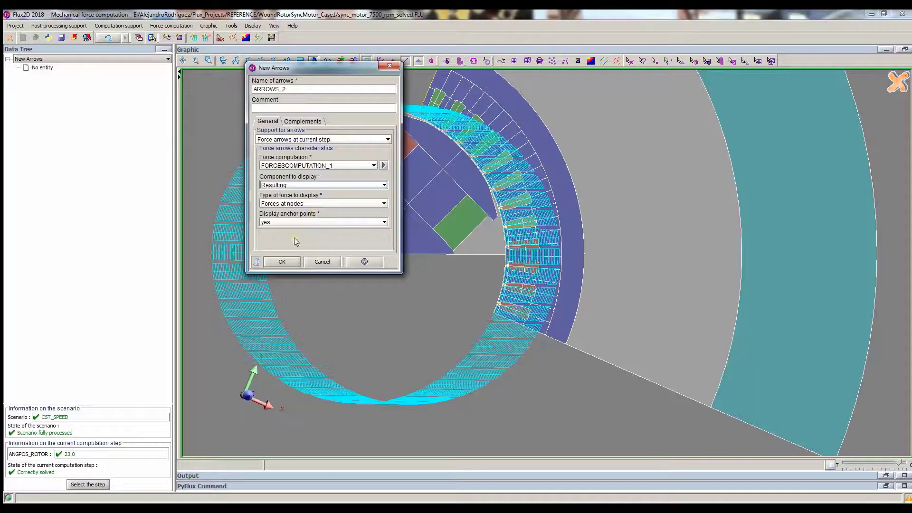
click(280, 262)
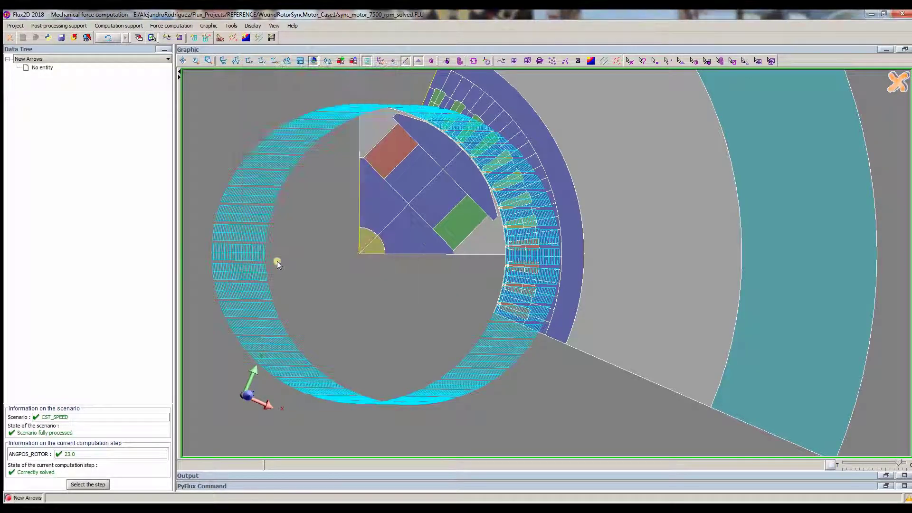
drag(392, 301, 535, 301)
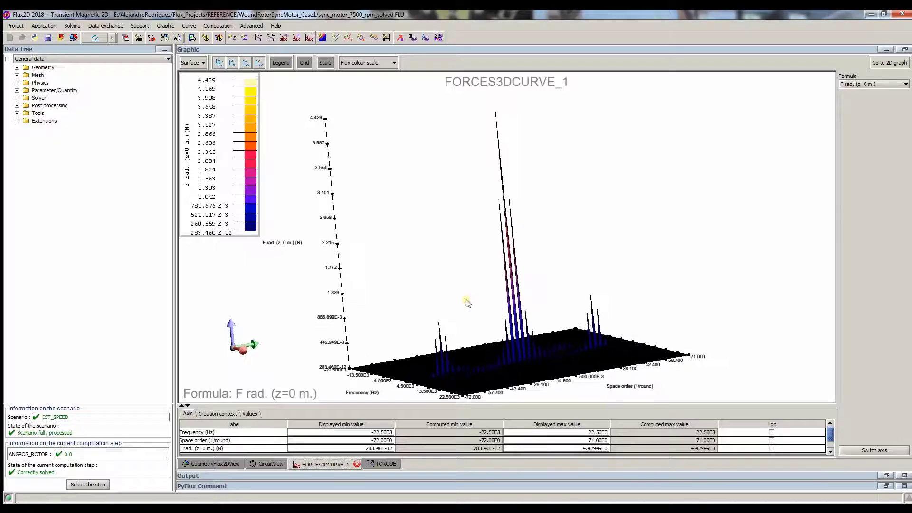
drag(466, 300, 455, 304)
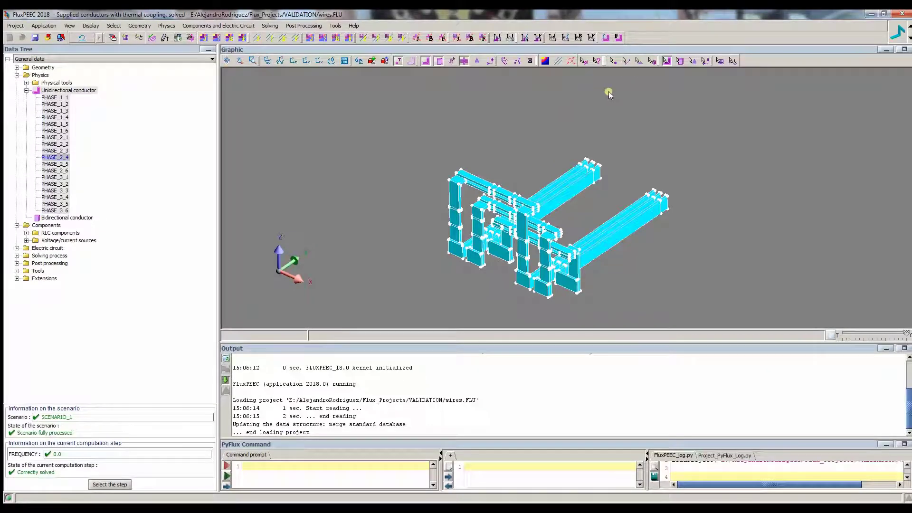
- Display smoothed magnetic flux density isovalues on the unidirectional conductors of the wires project in FluxPEEC
click(530, 61)
mouse_move(506, 188)
mouse_down()
mouse_move(411, 183)
mouse_move(509, 181)
mouse_up()
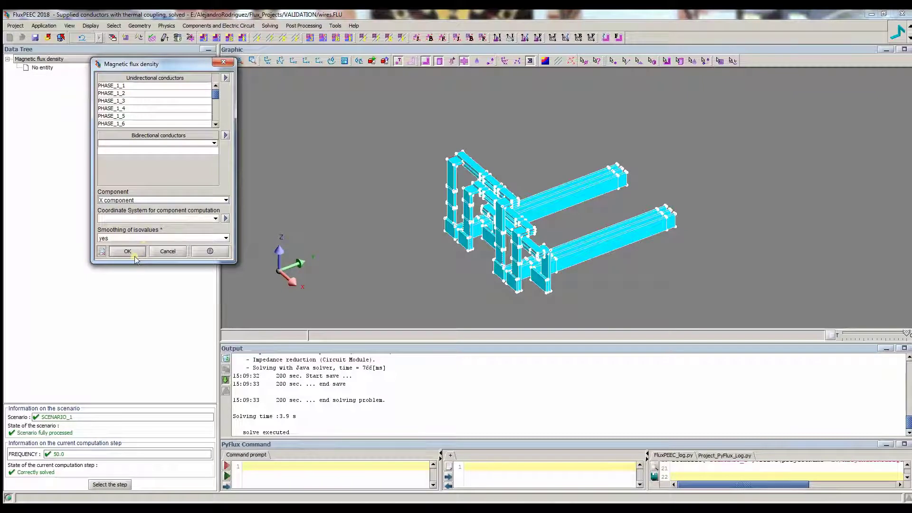
click(134, 254)
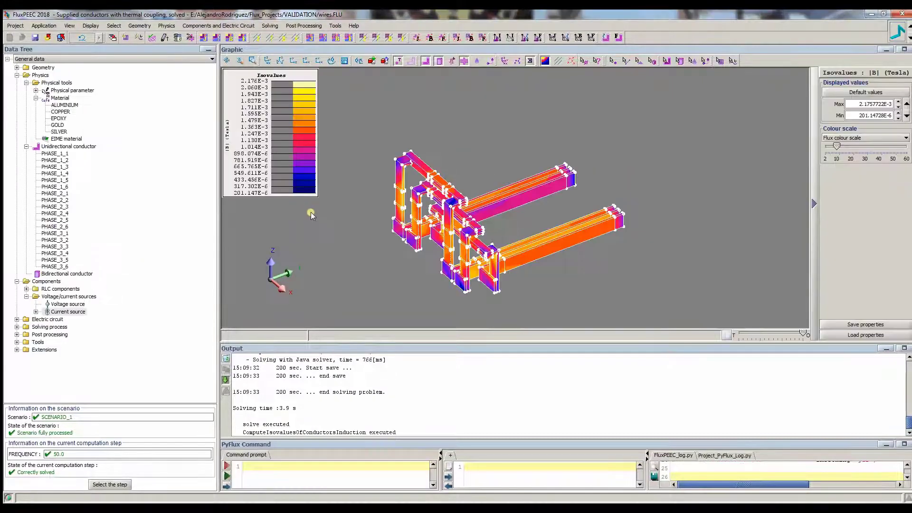
mouse_move(511, 264)
mouse_down()
mouse_move(524, 252)
mouse_move(514, 257)
mouse_up()
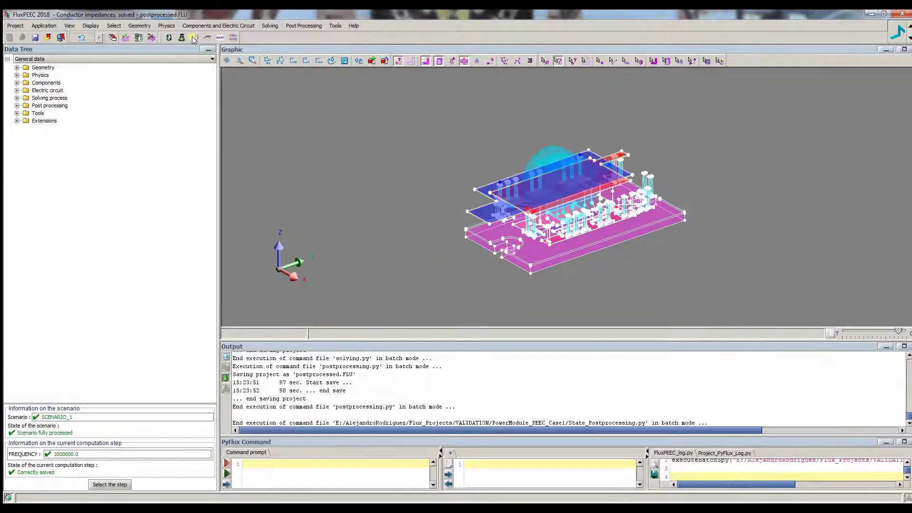
- Choose the directory for the power module's impedance matrix
click(194, 38)
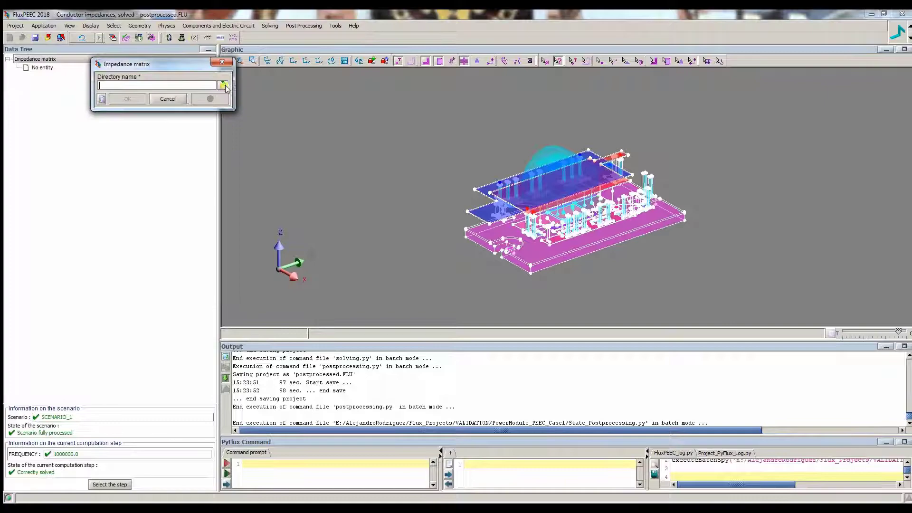
click(223, 84)
click(511, 310)
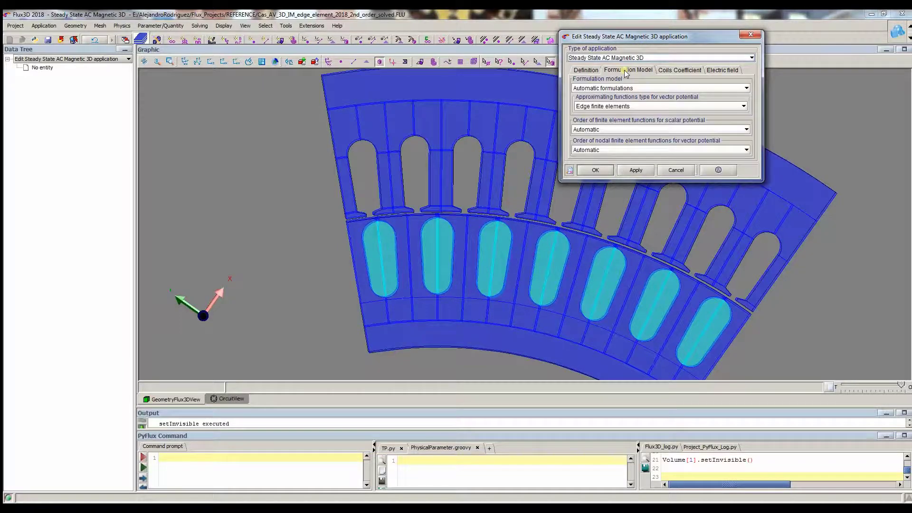
- Set the formulation model of the Steady State AC Magnetic 3D application to Magnetic scalar potential formulations
click(620, 87)
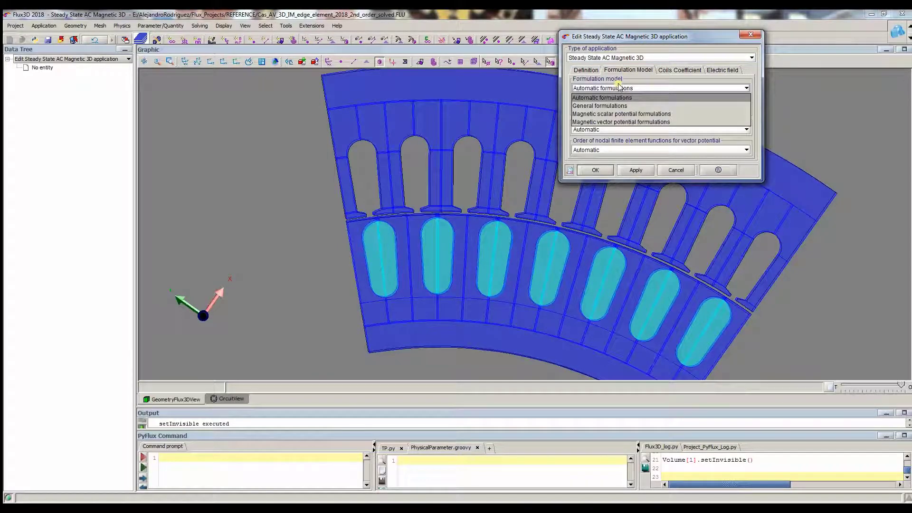
click(626, 115)
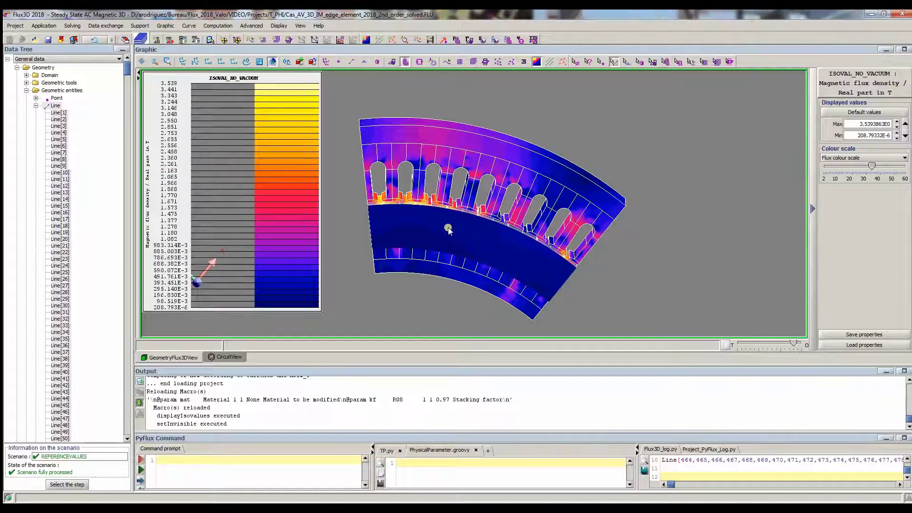
- Advance the phase of the current density arrows in increments of 10 degrees
scroll(449, 230, up, 5)
scroll(449, 229, up, 4)
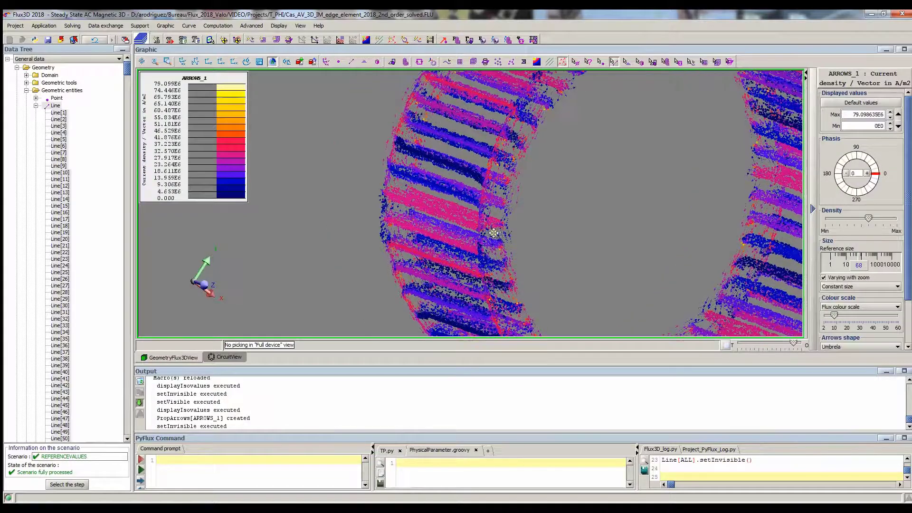
drag(493, 232, 528, 233)
scroll(503, 212, up, 2)
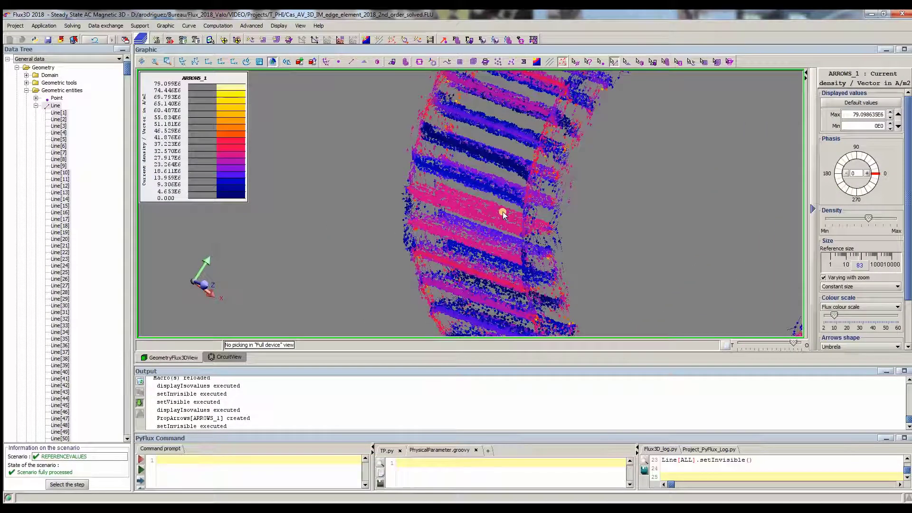
scroll(503, 211, up, 2)
click(868, 174)
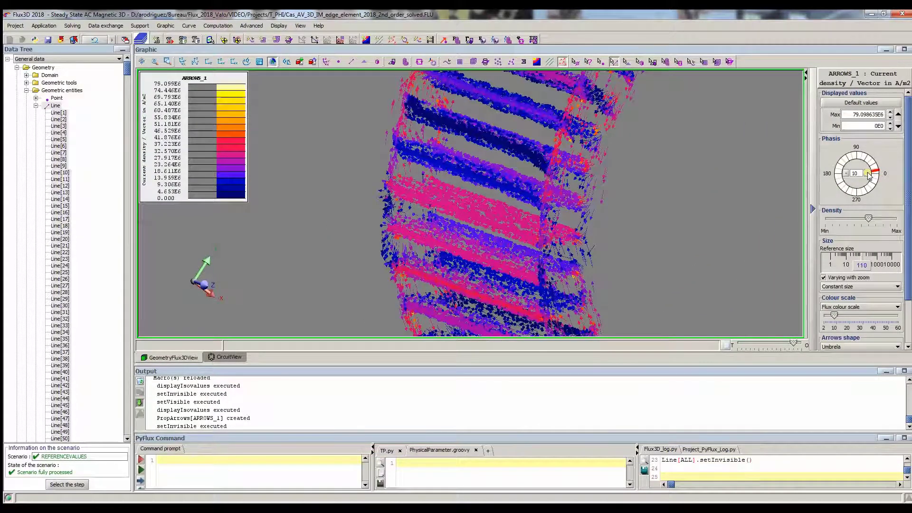
click(869, 174)
click(869, 174)
click(869, 174)
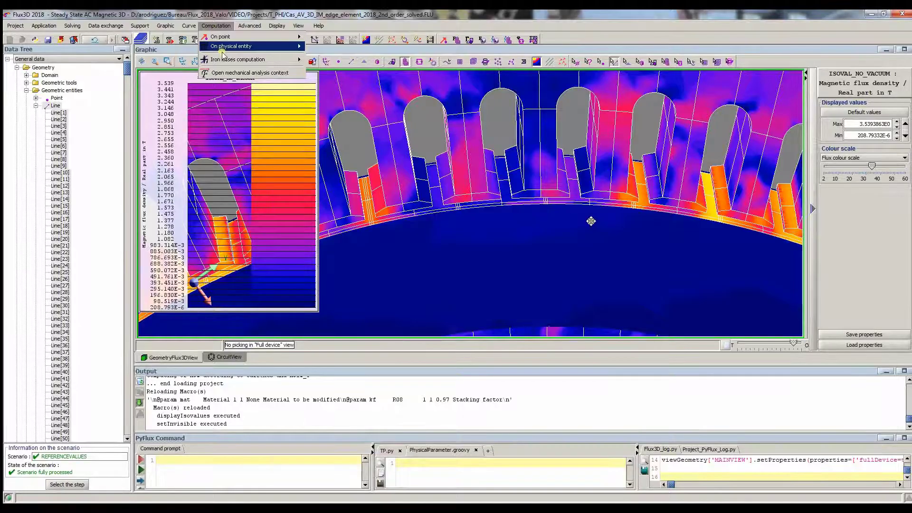
- Compute iron losses on the ROTOR and STATOR volume regions with the material-defined model, and review the result's description
mouse_move(221, 59)
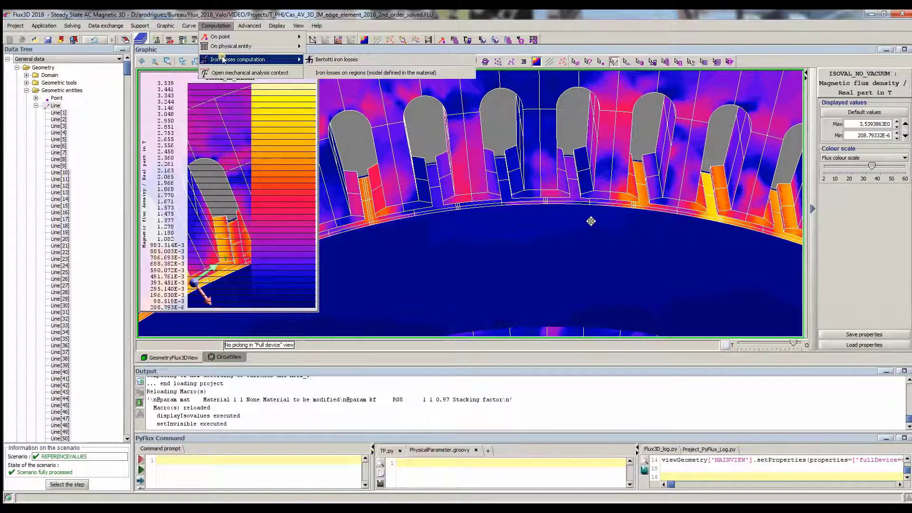
click(323, 73)
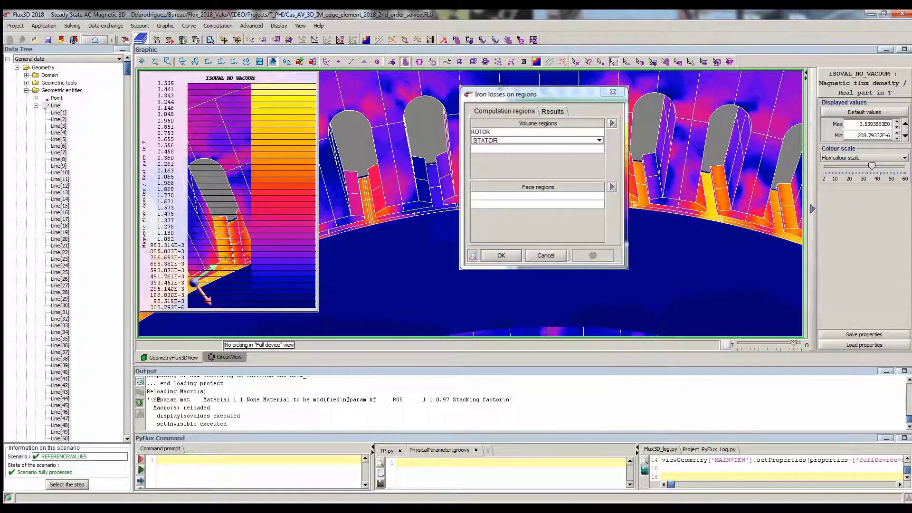
click(514, 168)
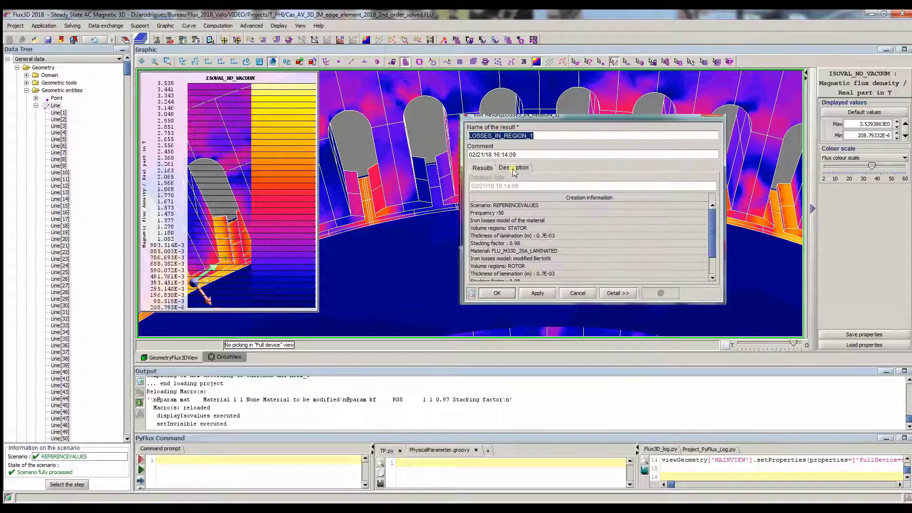
scroll(639, 233, down, 1)
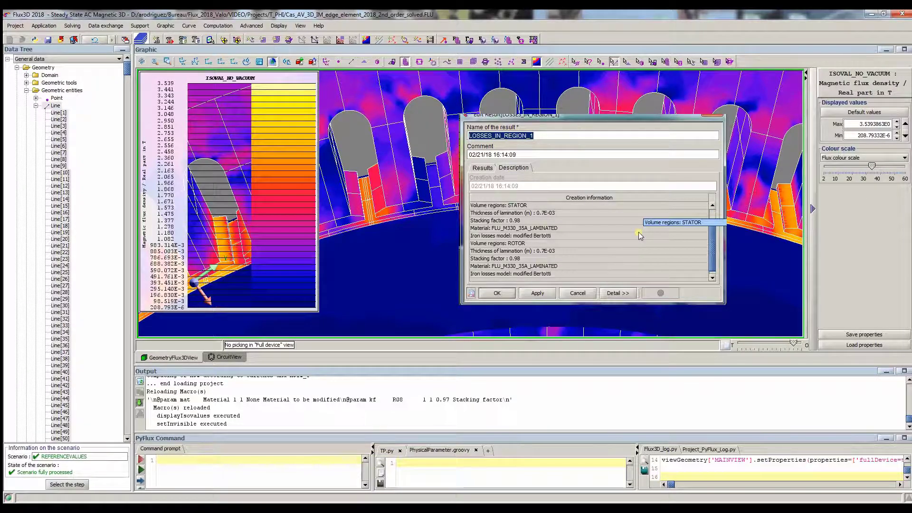
scroll(638, 232, up, 1)
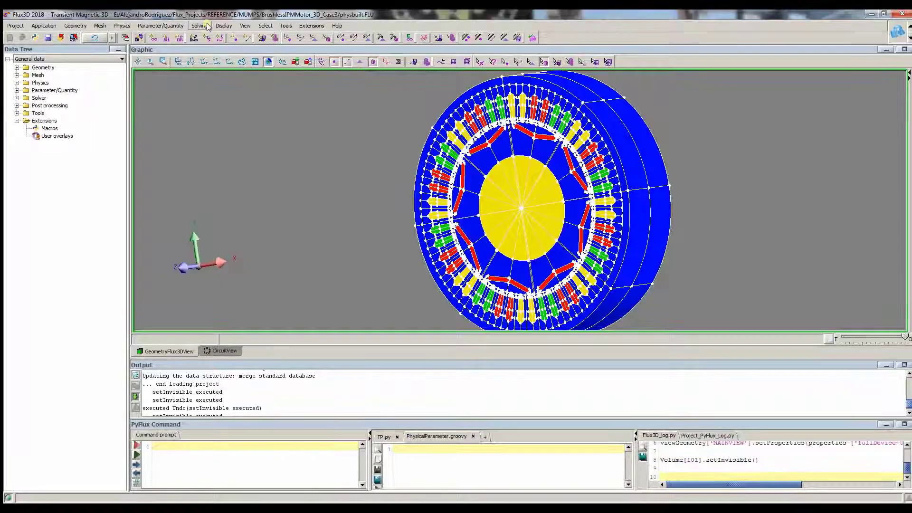
- Set the linear system solver for the main solving and the pre-computations to Mumps : parallel direct solver (Distributed)
click(207, 26)
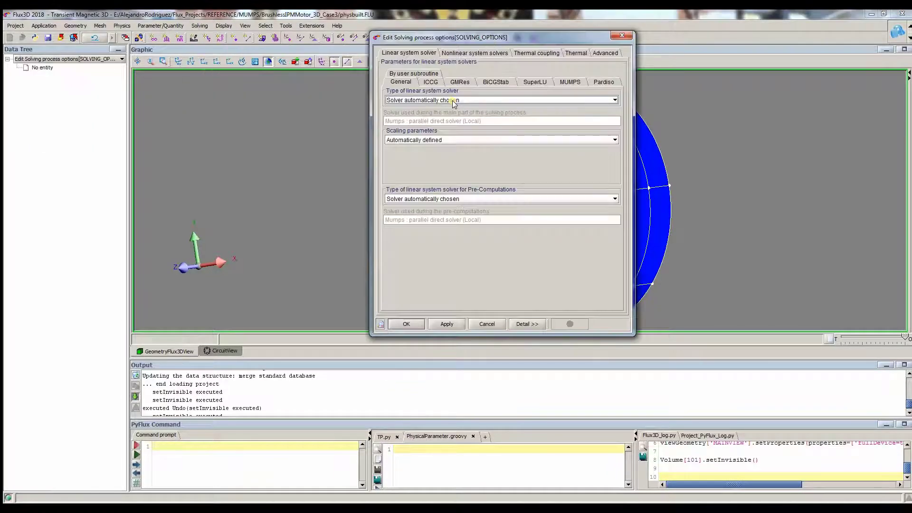
click(453, 101)
scroll(458, 114, down, 1)
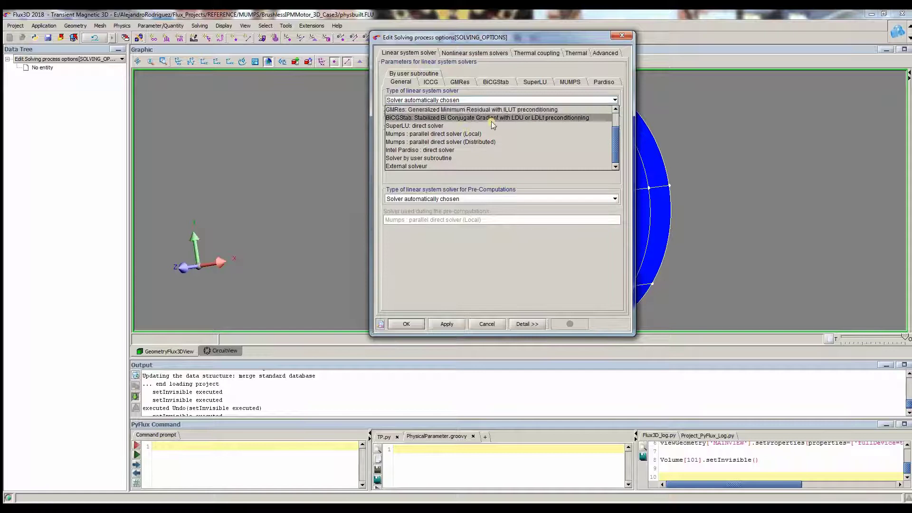
click(495, 142)
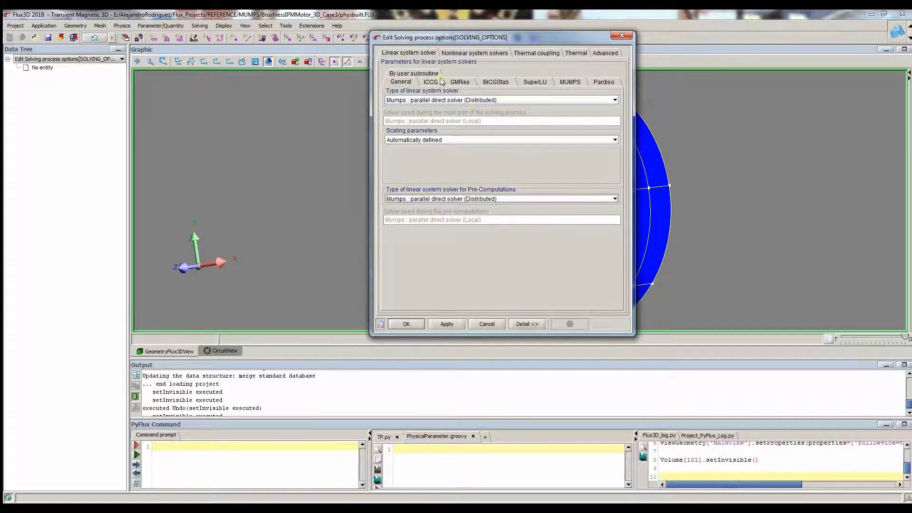
- Set the MUMPS parameters to Defined by the user and enable the MPI options
click(570, 82)
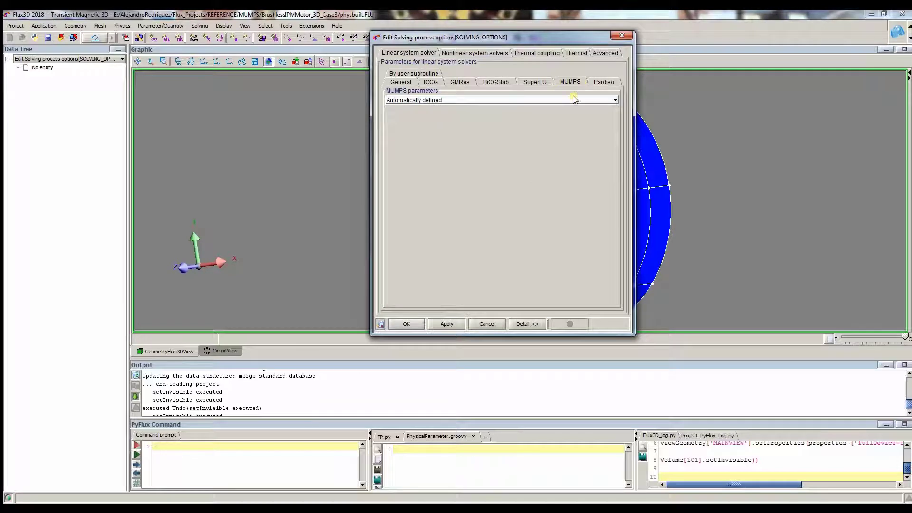
click(447, 100)
click(439, 118)
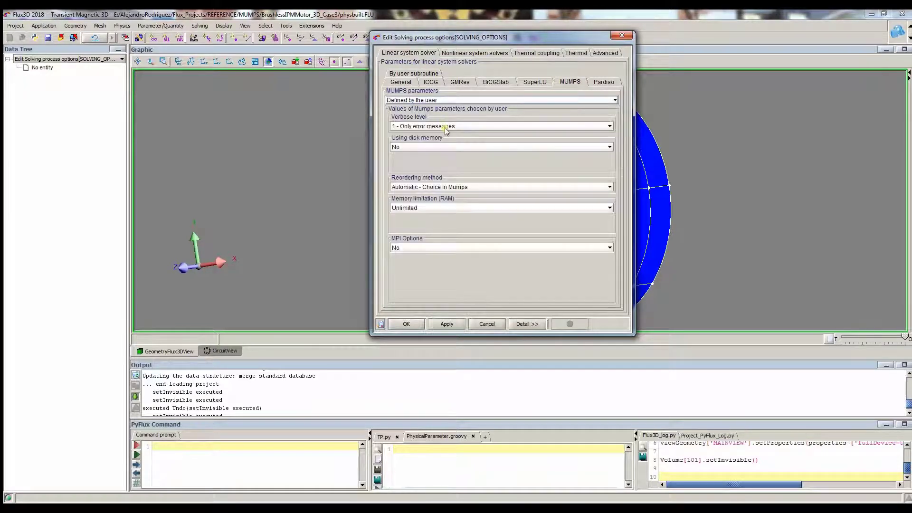
click(418, 248)
click(418, 262)
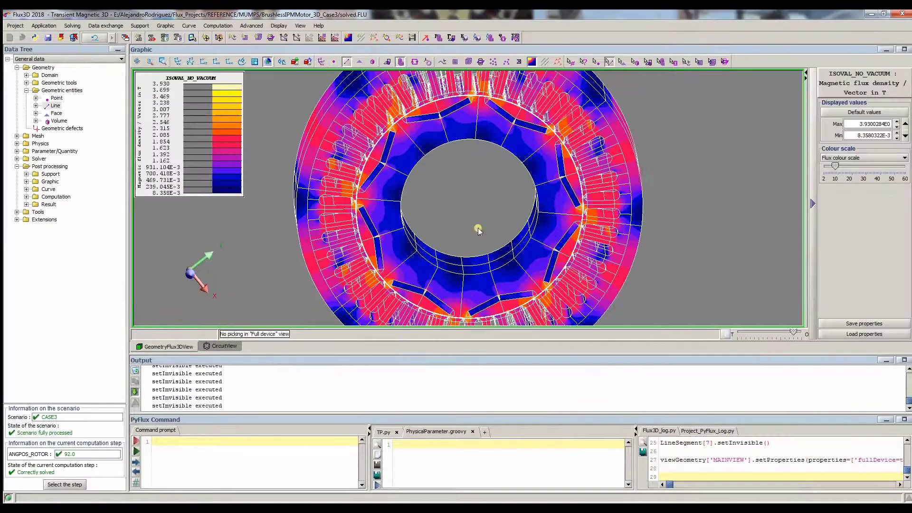
scroll(476, 228, up, 5)
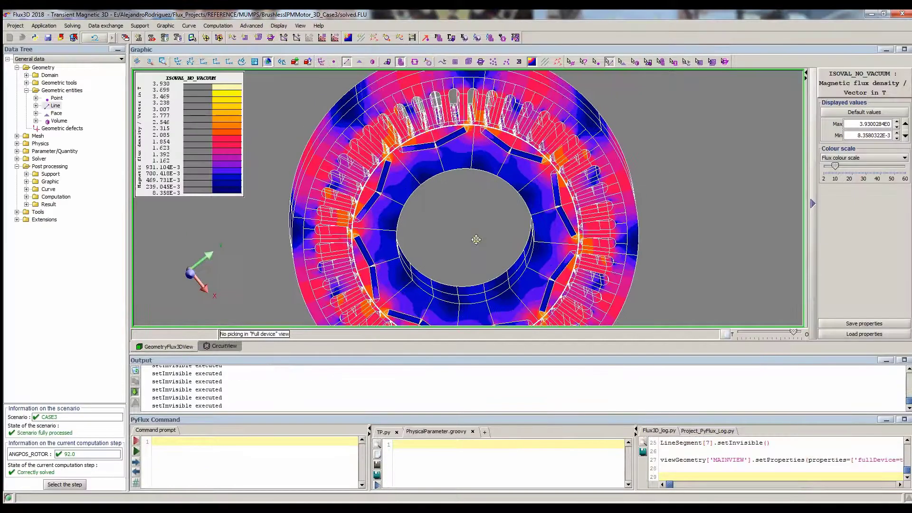
scroll(454, 259, up, 5)
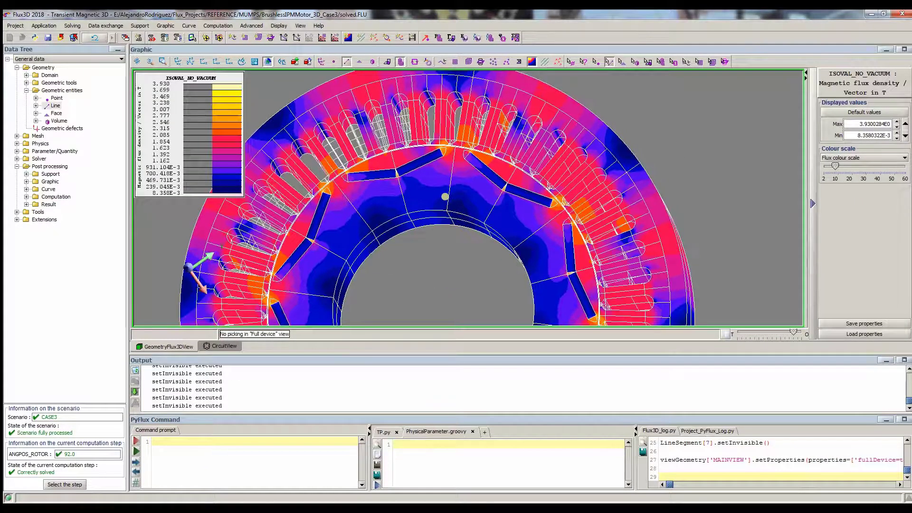